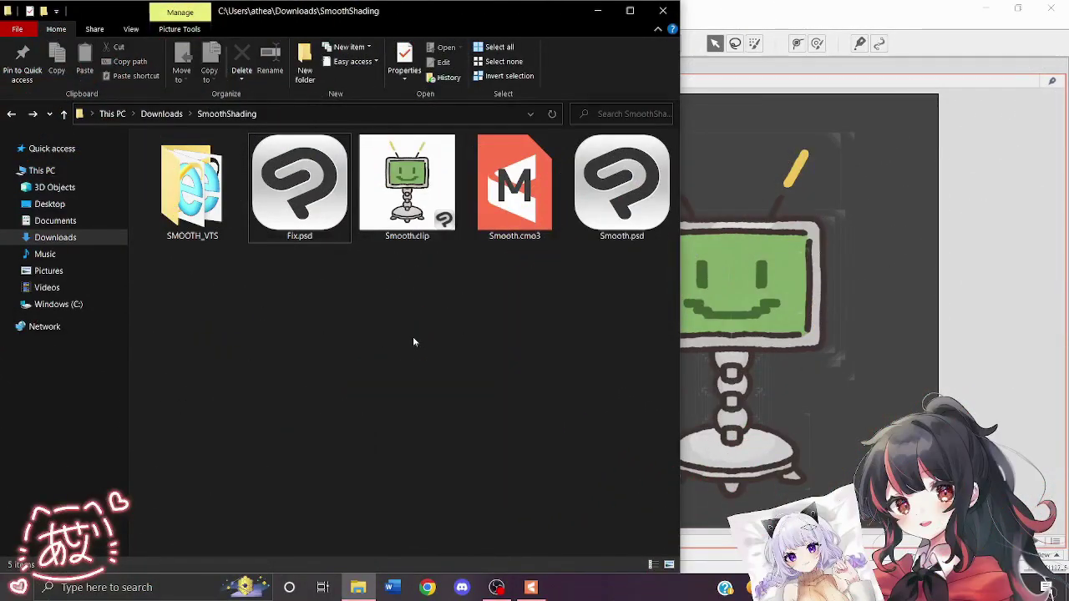
- Create a new folder in SmoothShading and name it SMOOTHVTS
{"action": "right_click", "coordinate": [413, 341]}
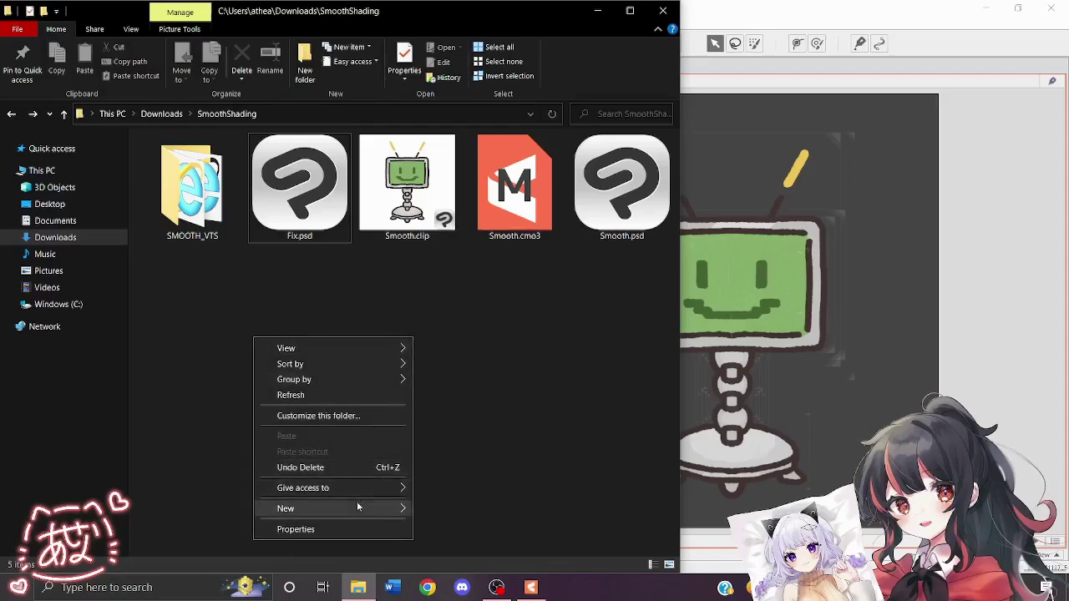
{"action": "mouse_move", "coordinate": [357, 508]}
{"action": "left_click", "coordinate": [454, 303]}
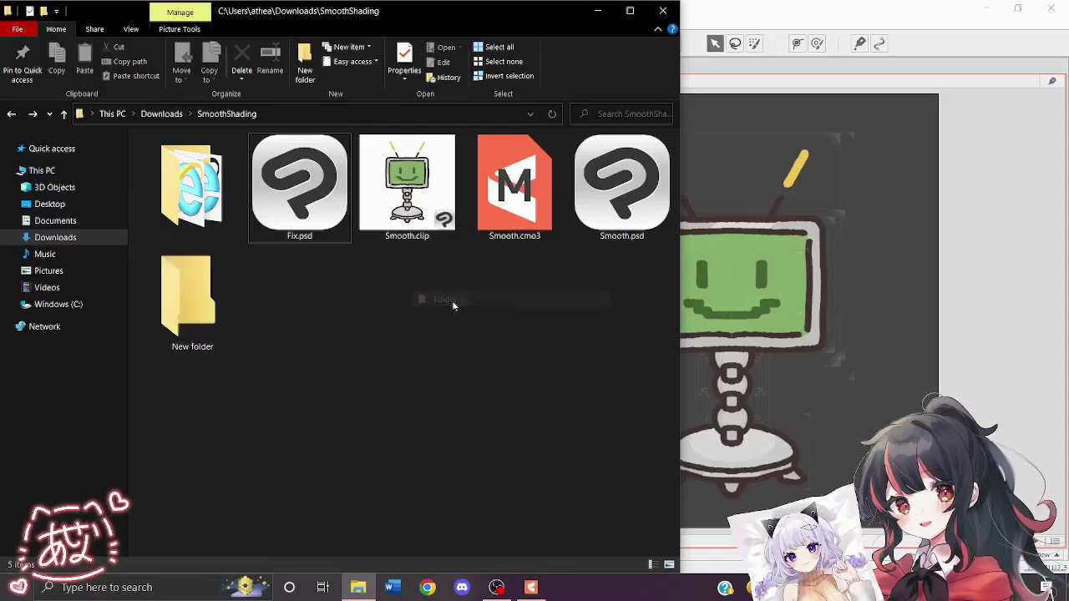
{"action": "type", "text": "CLI"}
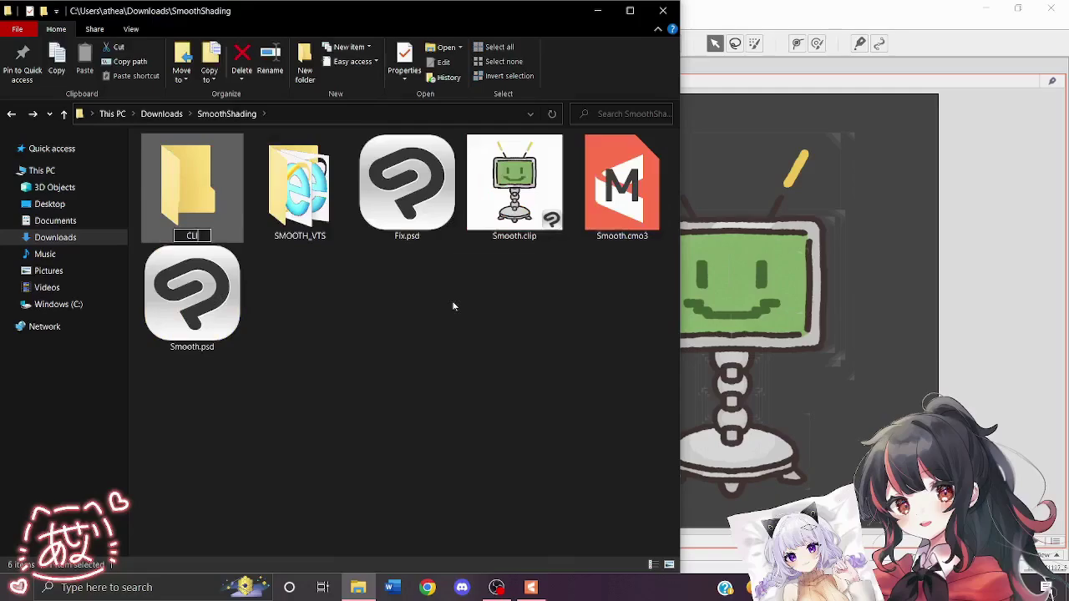
{"action": "type", "text": "MOOTHVTS"}
{"action": "key", "text": "Return"}
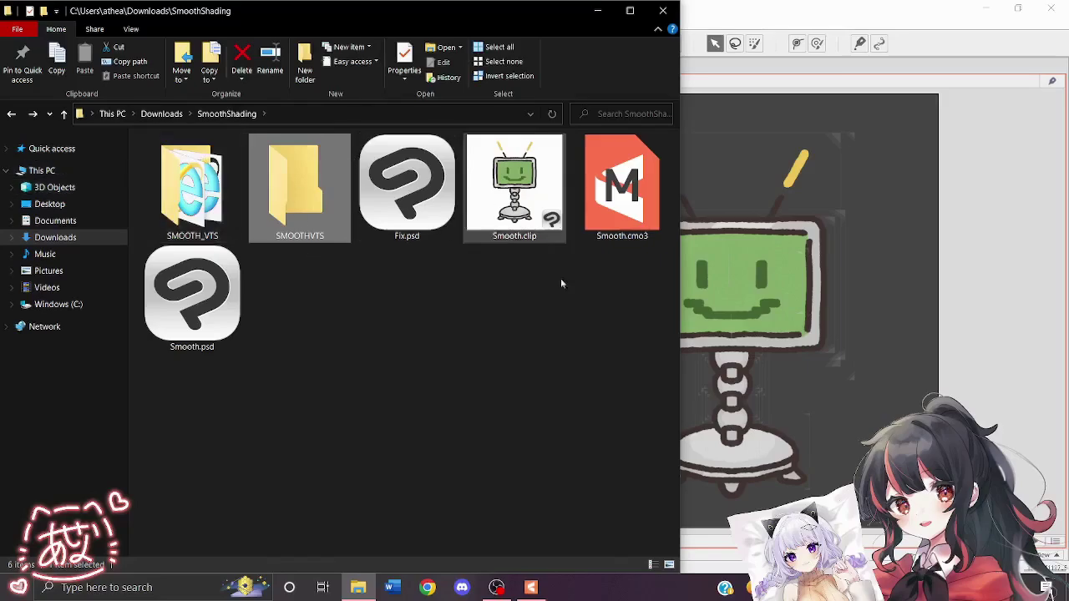
- Open Edit Texture Atlas for Smooth.cmo3 to check the 4096 × 4096 texture layout
{"action": "left_click", "coordinate": [930, 153]}
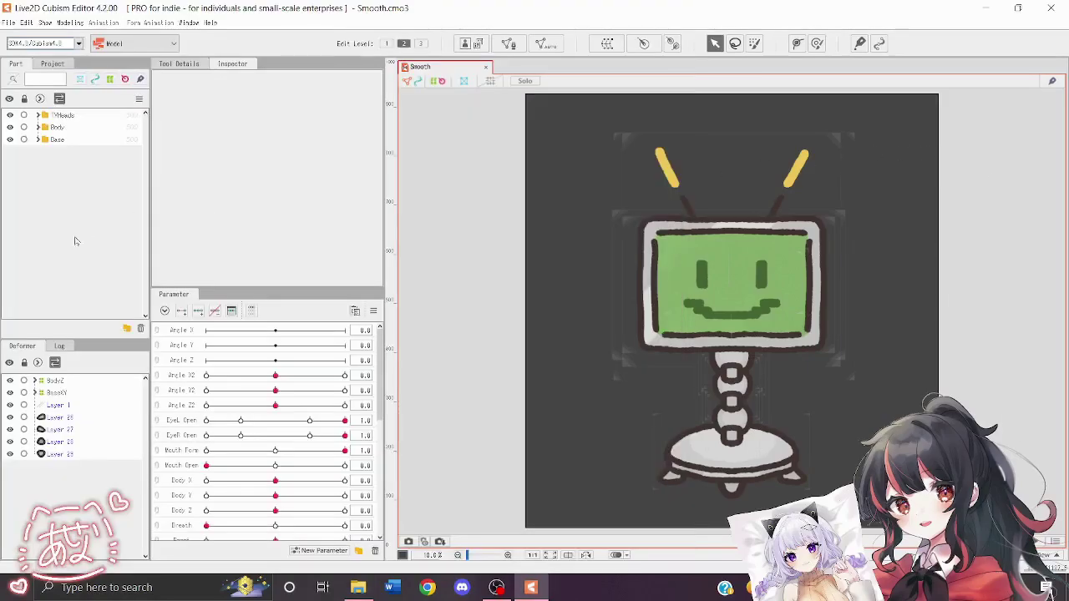
{"action": "left_click", "coordinate": [70, 23]}
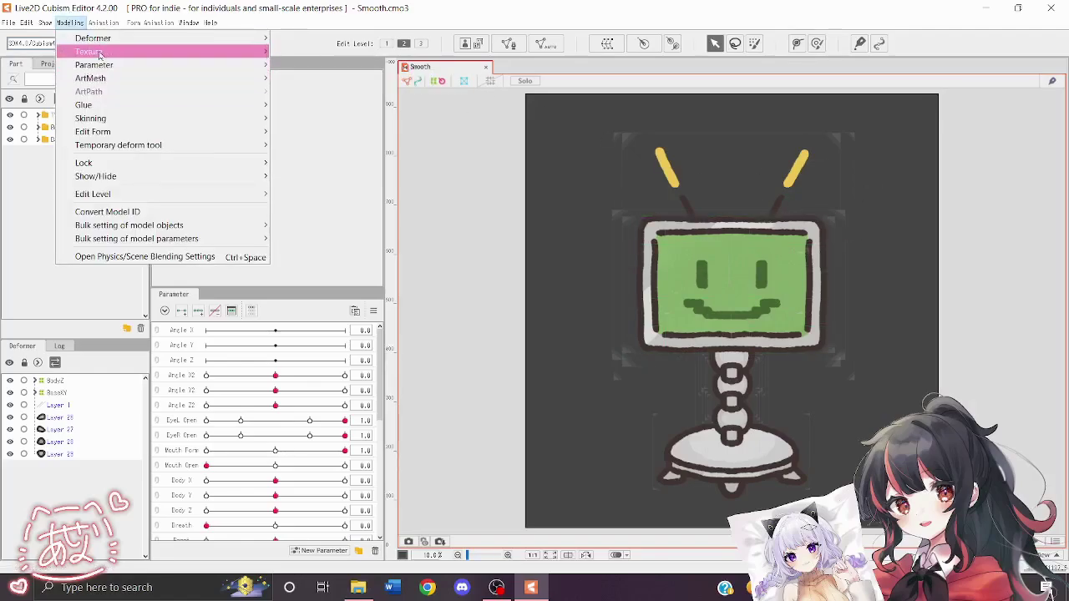
{"action": "mouse_move", "coordinate": [154, 53]}
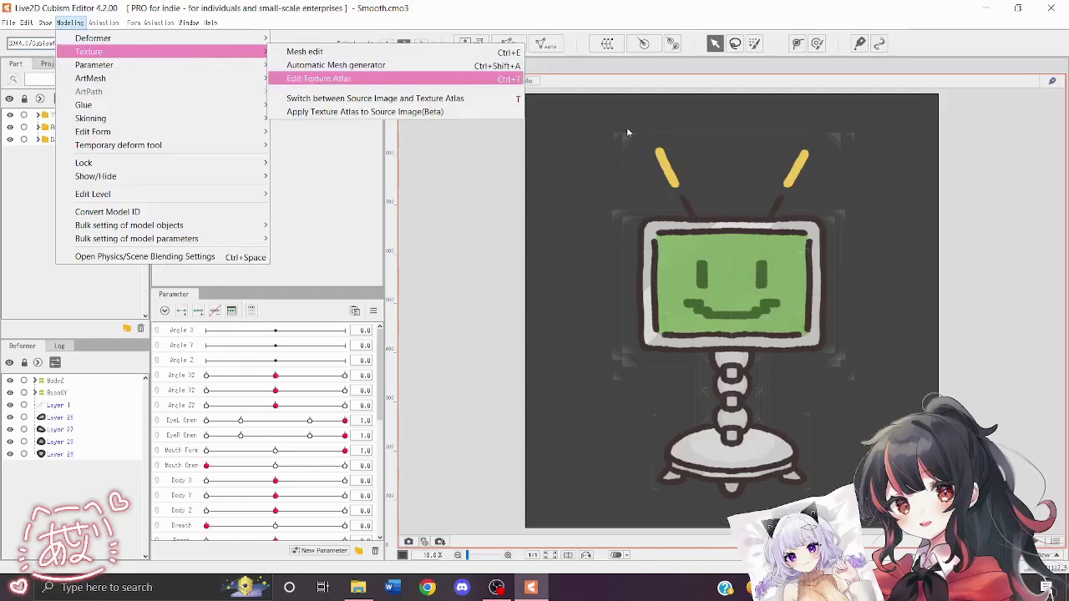
{"action": "key", "text": "Return"}
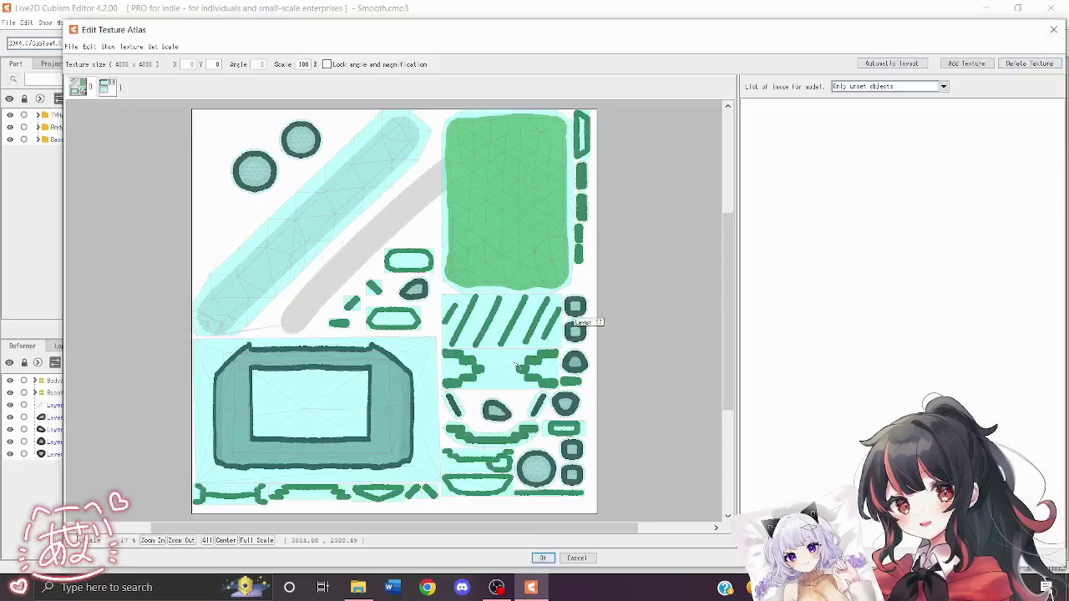
- Close the atlas and export the model as moc3 with Export Version SDK 4.2 into SMOOTHVTS
{"action": "left_click", "coordinate": [1043, 33]}
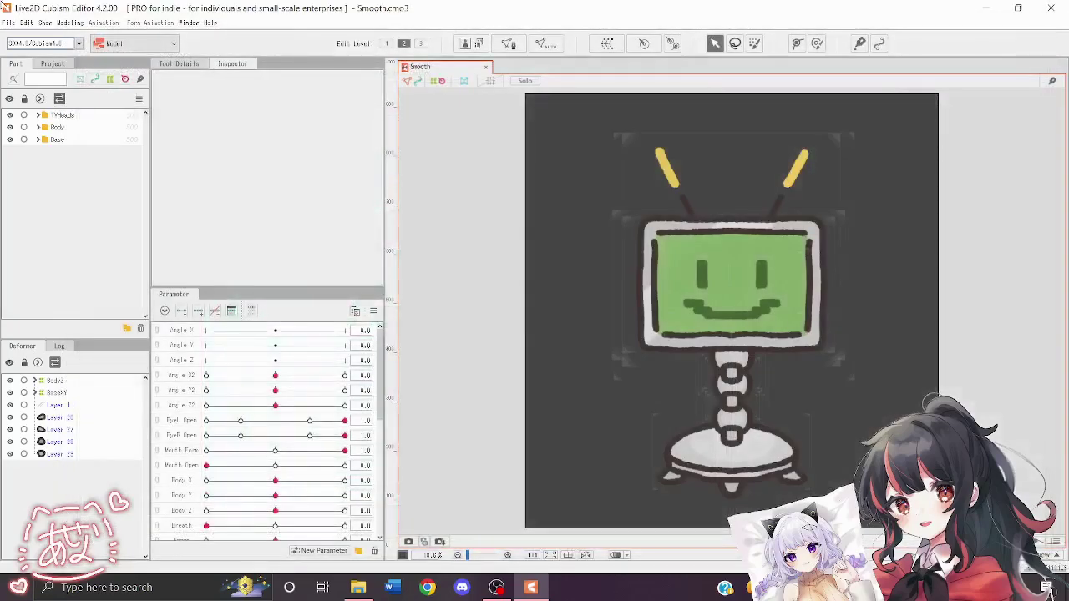
{"action": "left_click", "coordinate": [10, 23]}
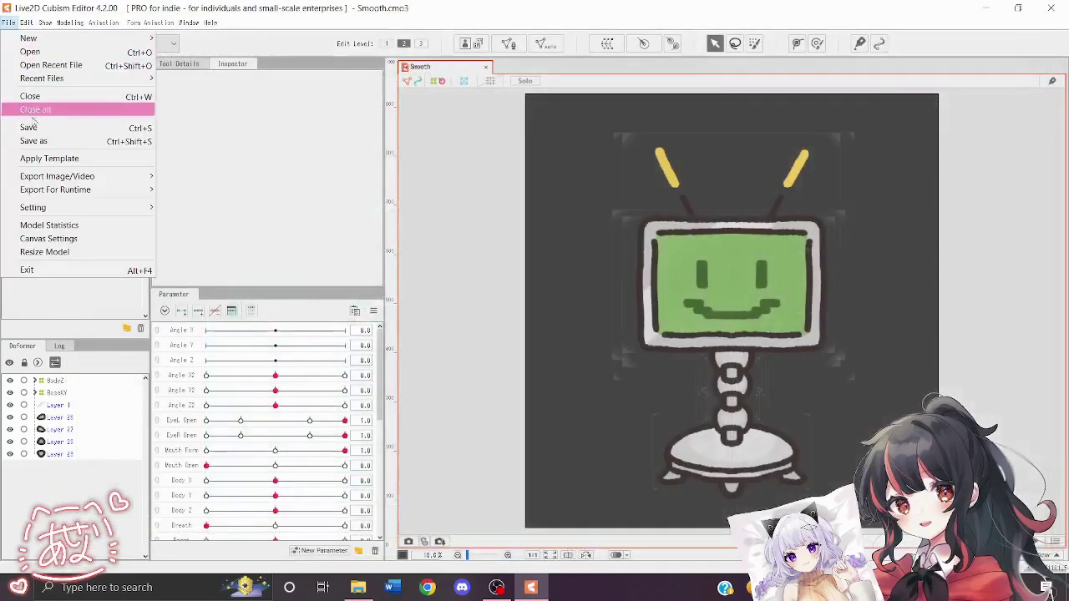
{"action": "mouse_move", "coordinate": [111, 190]}
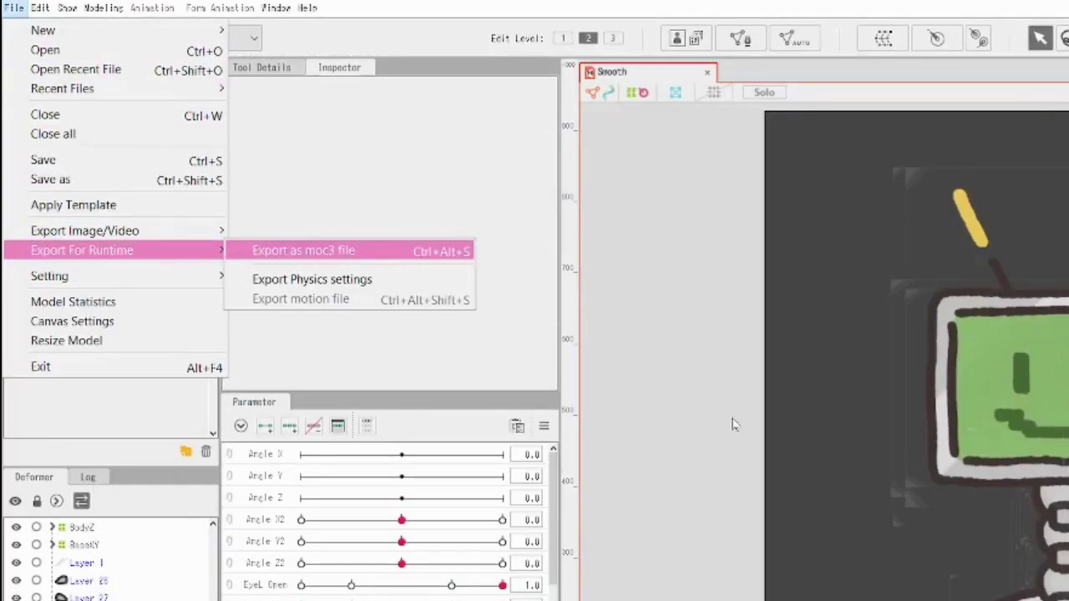
{"action": "key", "text": "Return"}
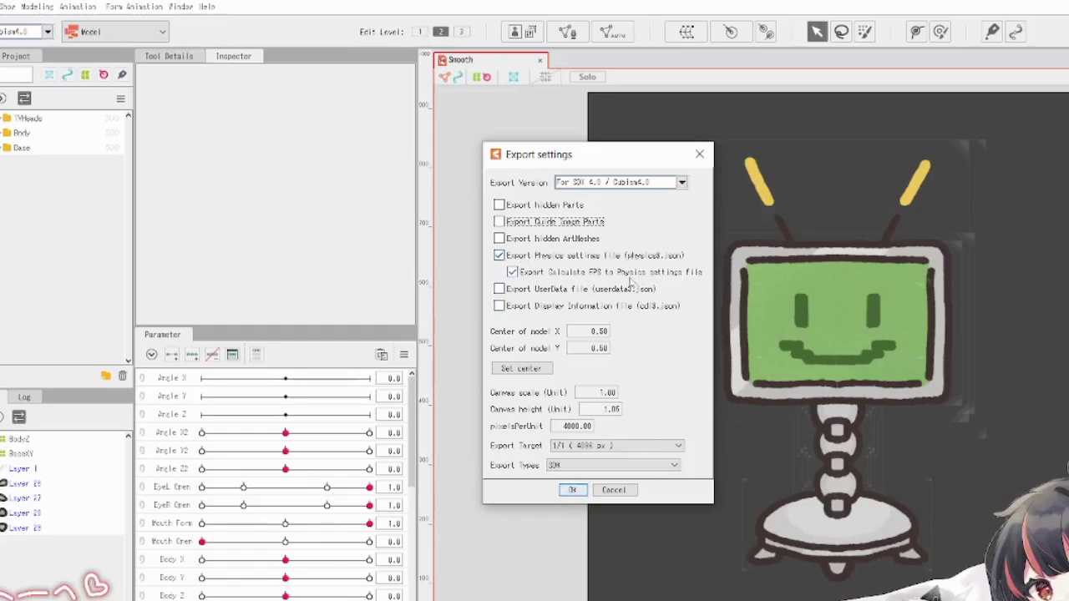
{"action": "left_click", "coordinate": [683, 183]}
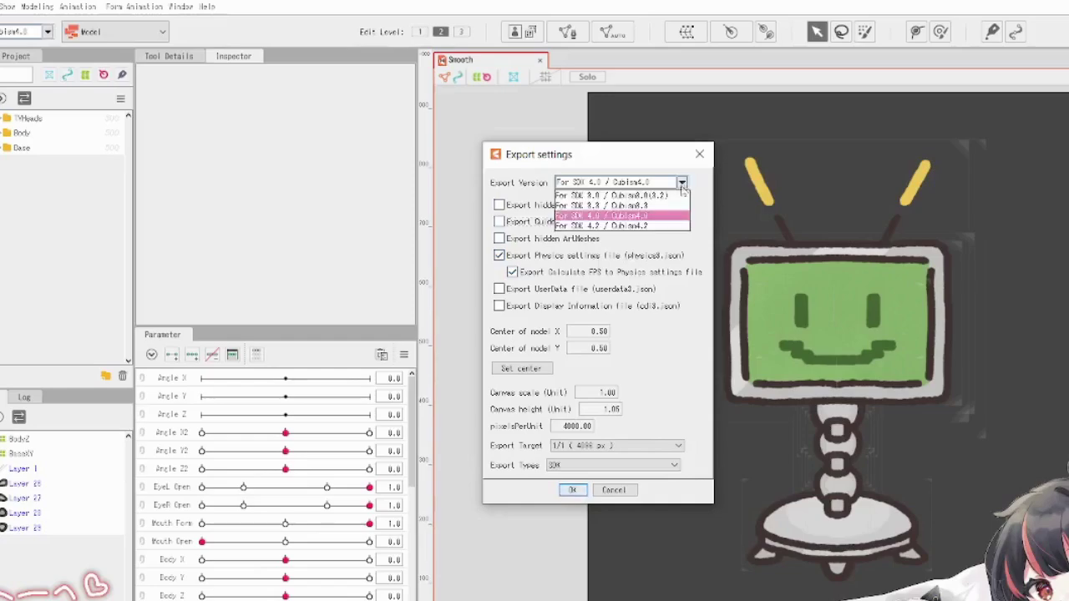
{"action": "left_click", "coordinate": [612, 220]}
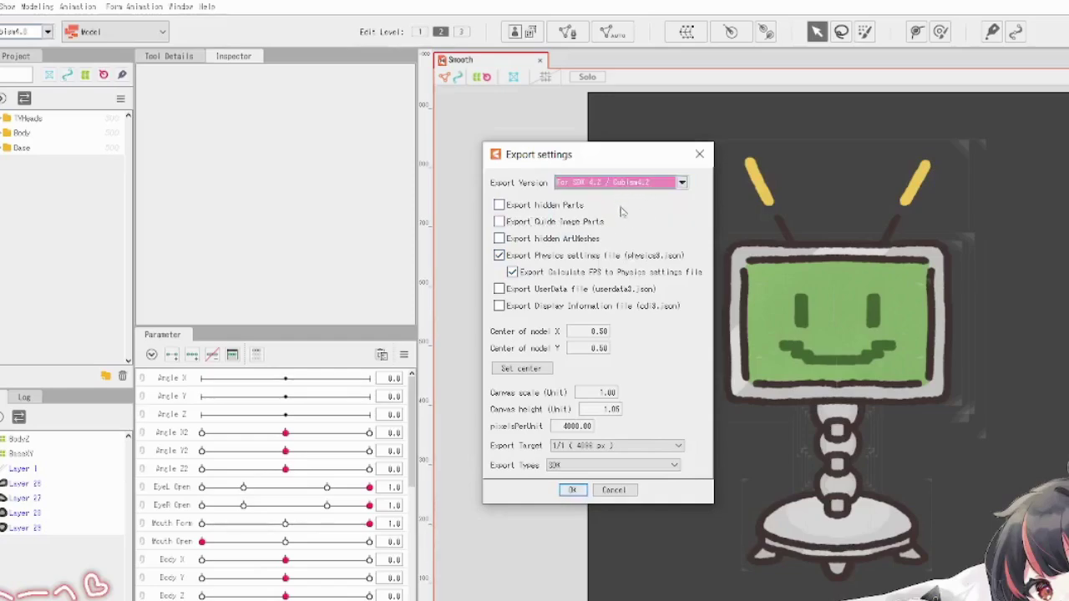
{"action": "left_click", "coordinate": [573, 491]}
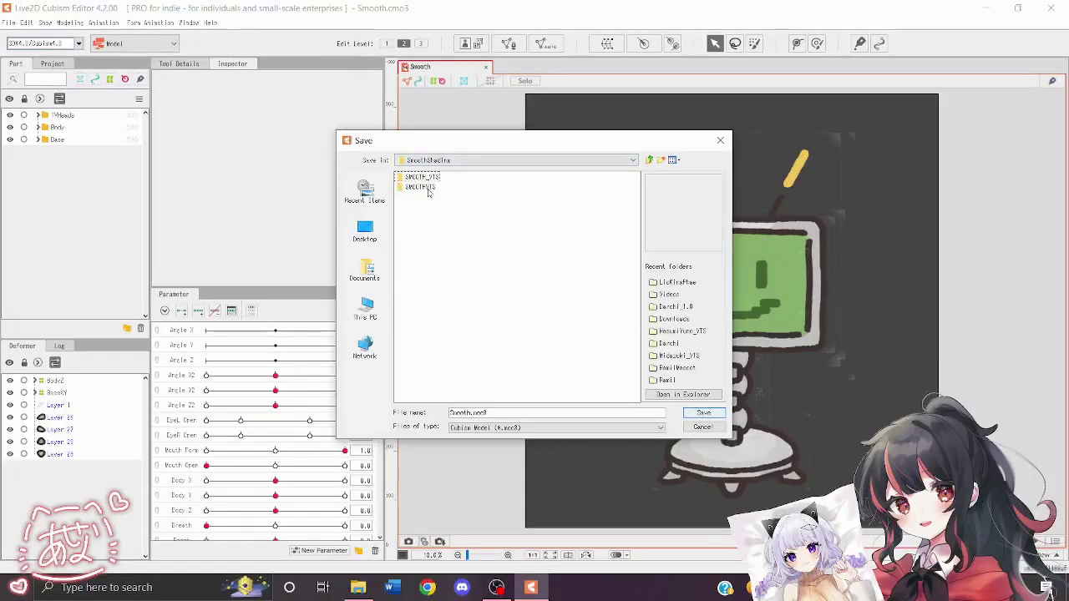
{"action": "double_click", "coordinate": [425, 188]}
{"action": "key", "text": "Return"}
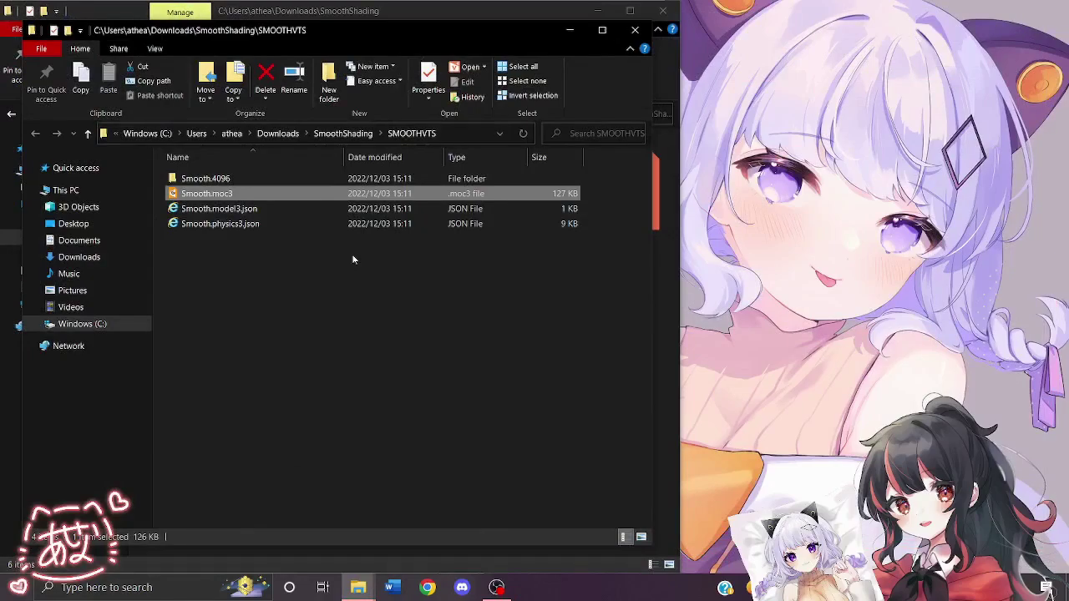
- Inspect SMOOTHVTS's Smooth.4096, Smooth.moc3 and Smooth.model3.json, then return to SmoothShading
{"action": "left_click", "coordinate": [342, 133]}
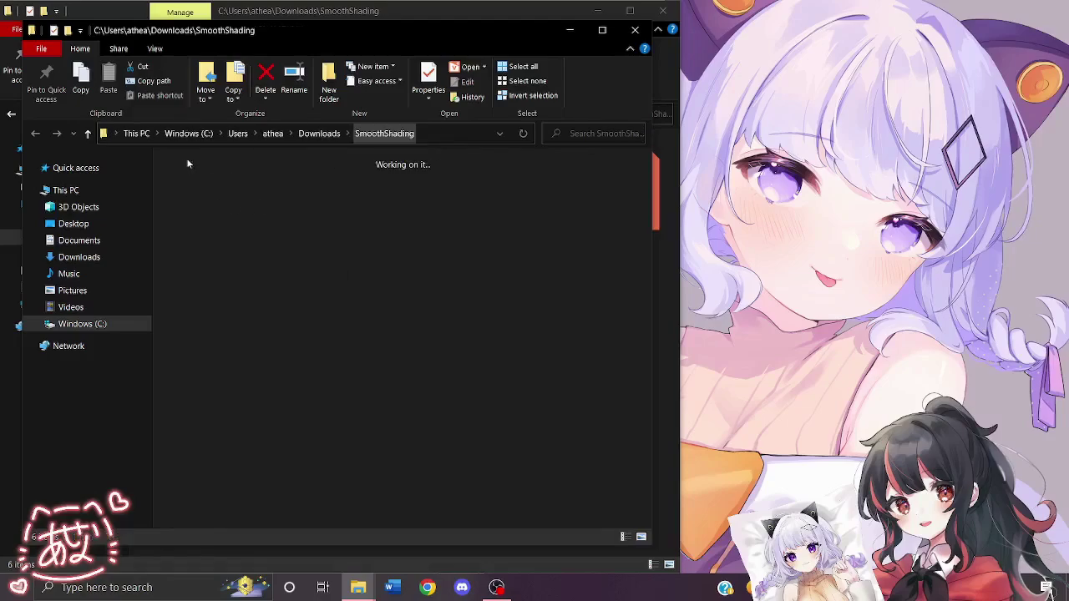
{"action": "double_click", "coordinate": [336, 207]}
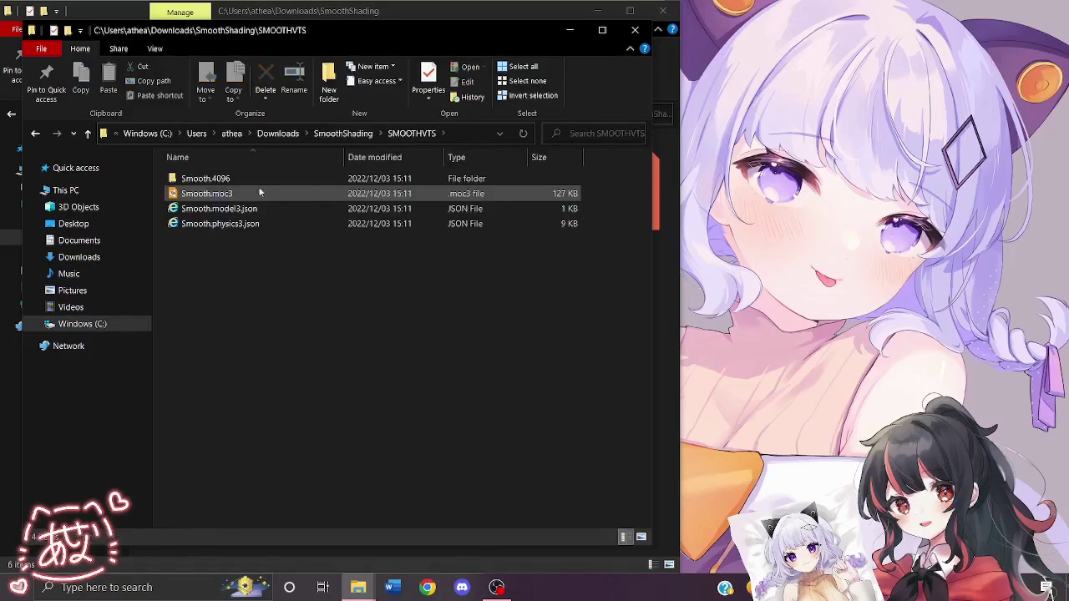
{"action": "left_click", "coordinate": [225, 180]}
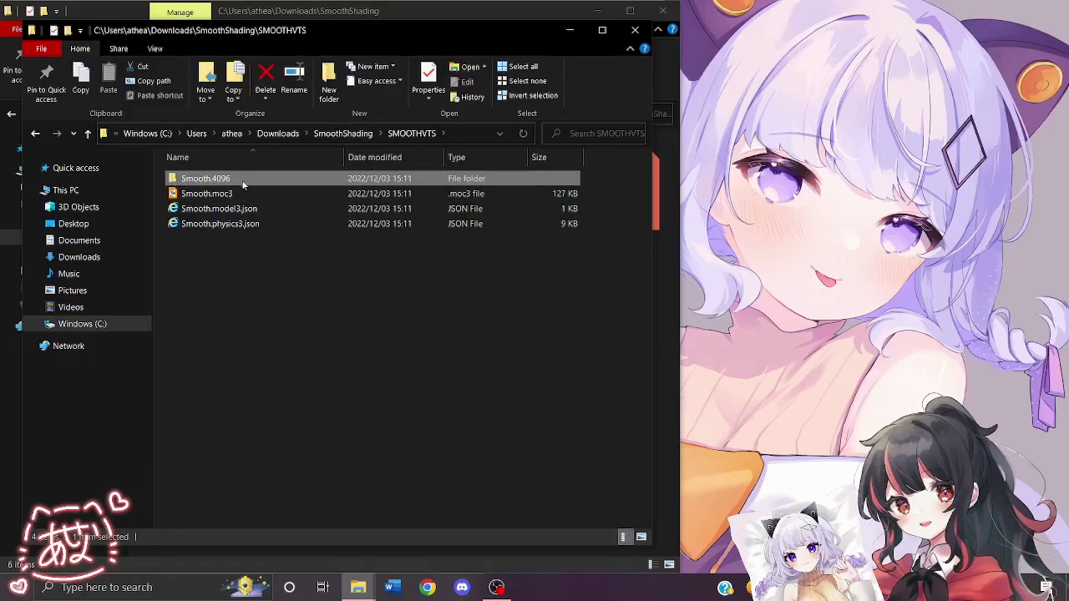
{"action": "double_click", "coordinate": [243, 185]}
{"action": "key", "text": "alt+Left"}
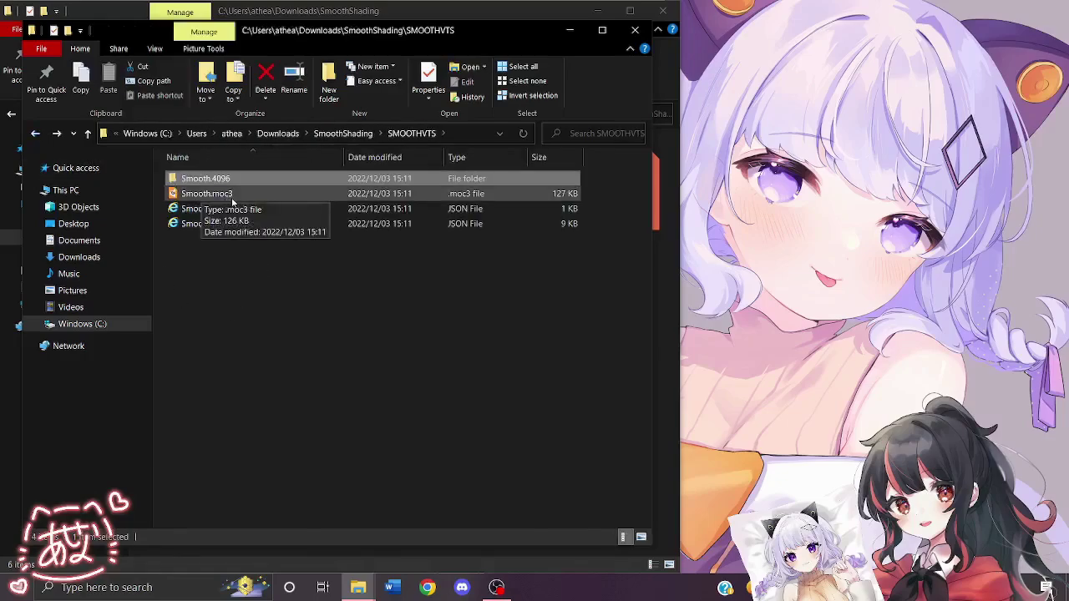
{"action": "left_click", "coordinate": [234, 199]}
{"action": "left_click", "coordinate": [242, 211]}
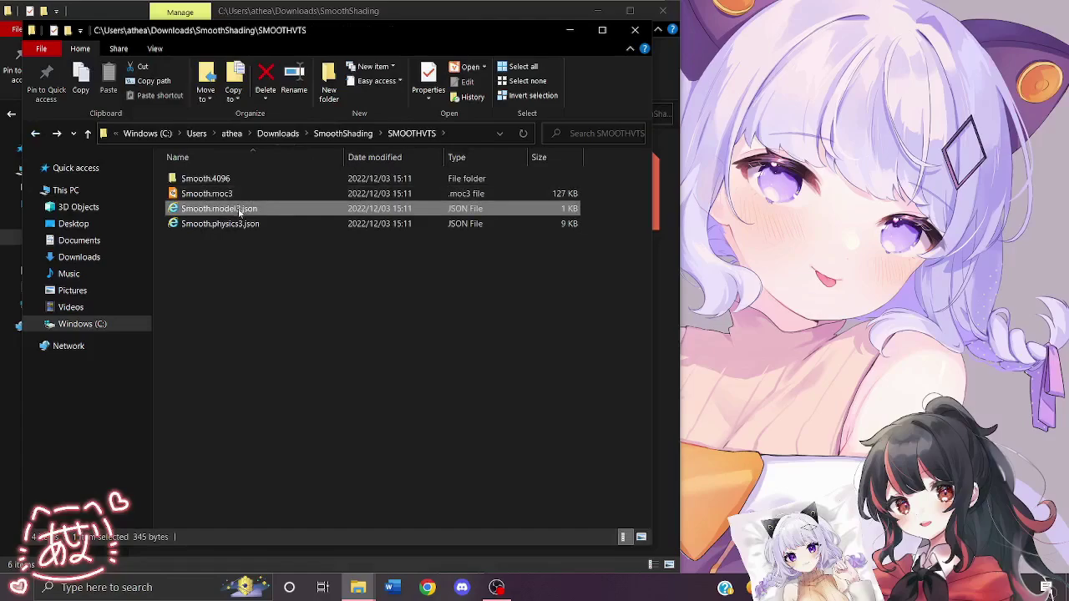
{"action": "left_click", "coordinate": [281, 222]}
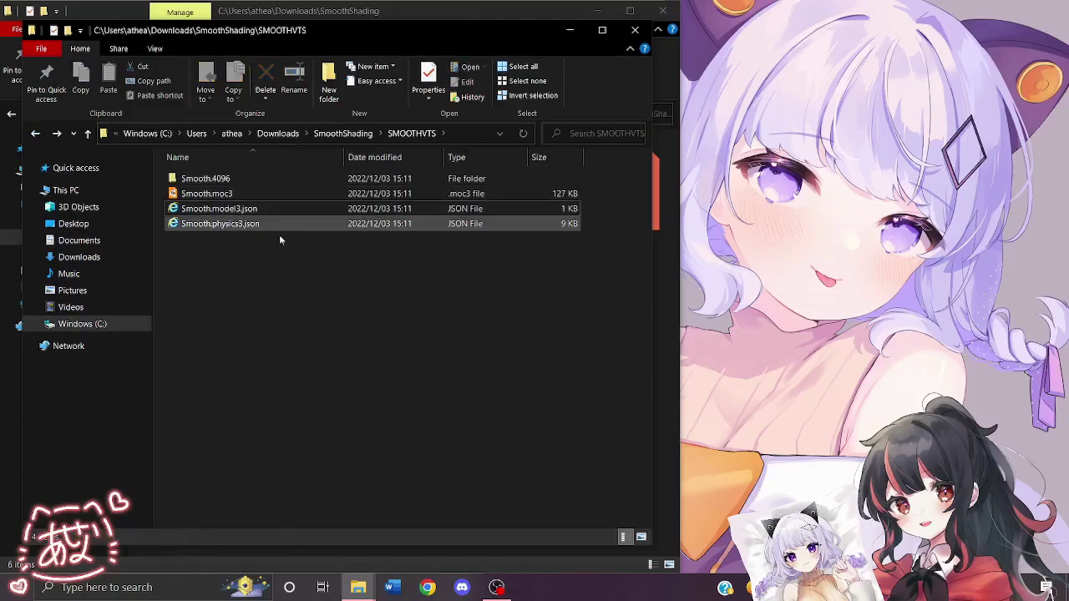
{"action": "left_click", "coordinate": [86, 133]}
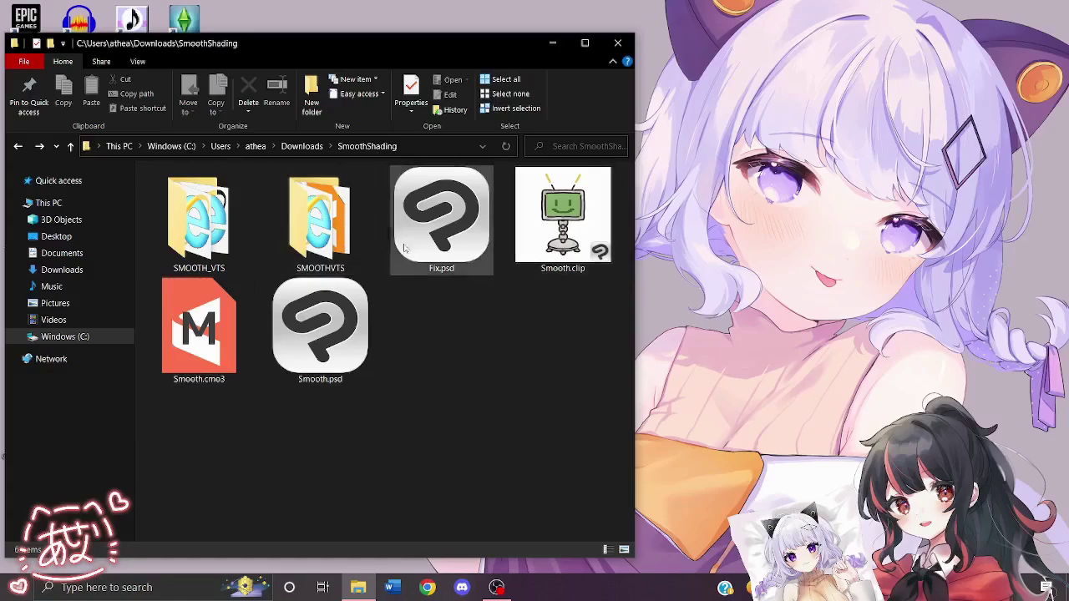
{"action": "mouse_move", "coordinate": [309, 180]}
- From VTube Studio's model list, choose IMPORT your own MODEL and open the Live2DModels folder
{"action": "left_click", "coordinate": [243, 281]}
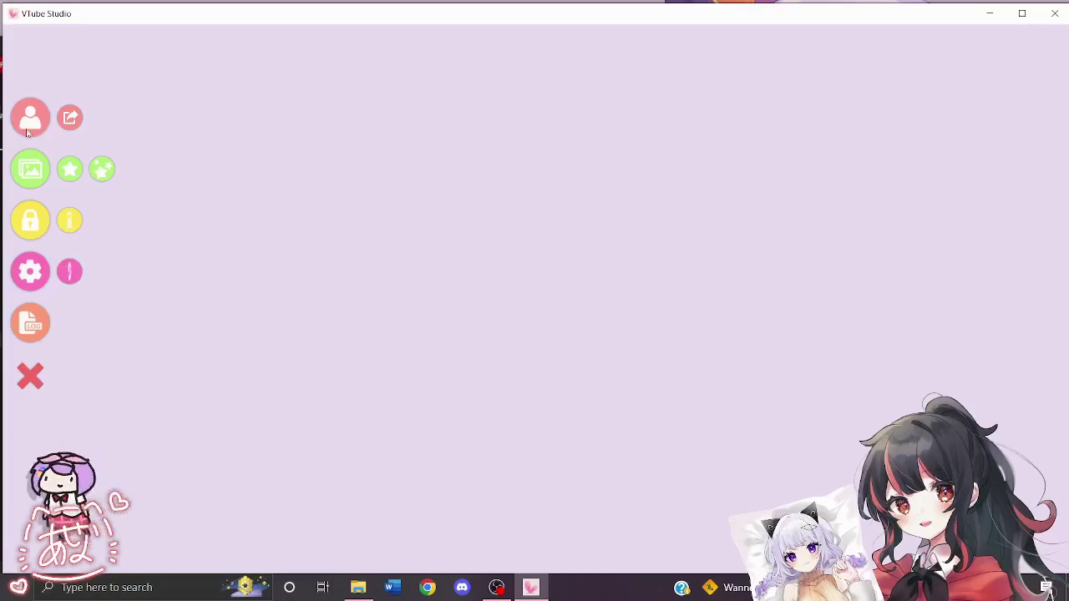
{"action": "left_click", "coordinate": [26, 119]}
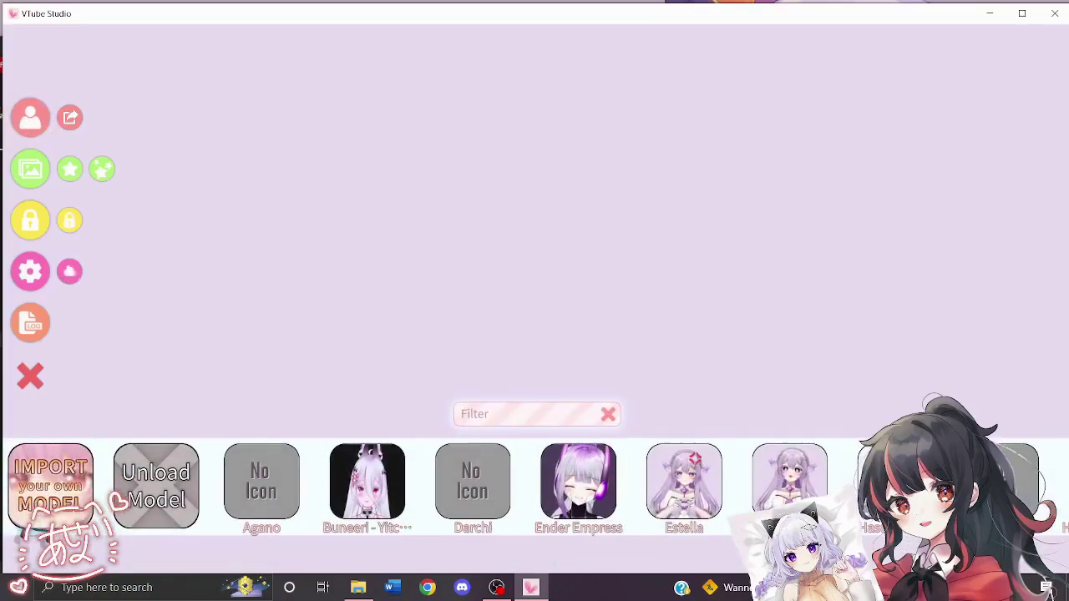
{"action": "left_click", "coordinate": [50, 493]}
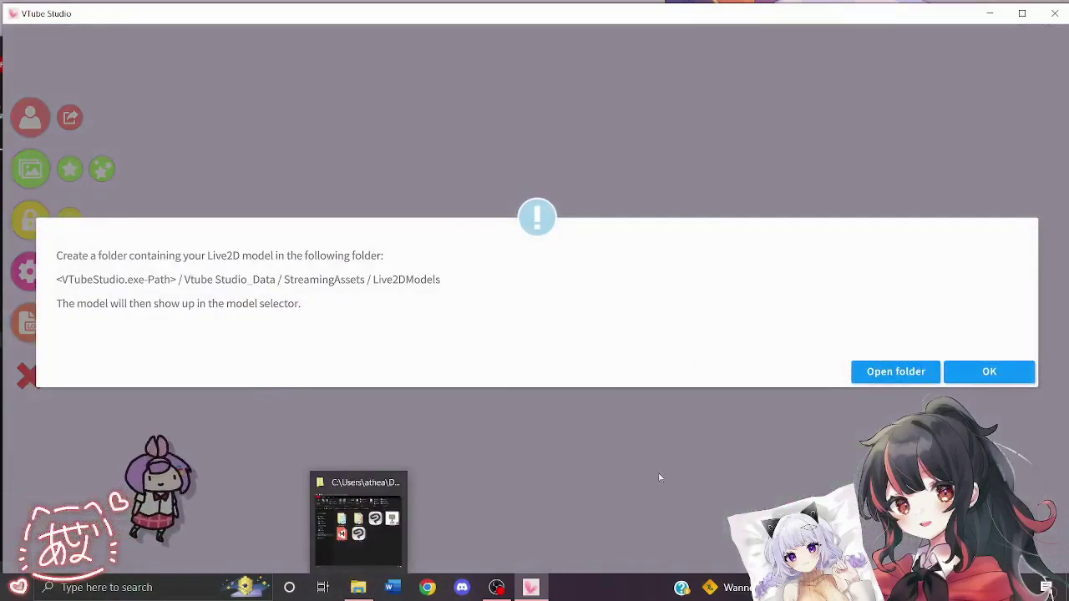
{"action": "left_click", "coordinate": [895, 372]}
- Copy SMOOTHVTS from SmoothShading into Live2DModels and switch back to VTube Studio
{"action": "left_click_drag", "start_coordinate": [496, 12], "coordinate": [936, 17]}
{"action": "scroll", "coordinate": [841, 248], "scroll_direction": "down", "scroll_amount": 1}
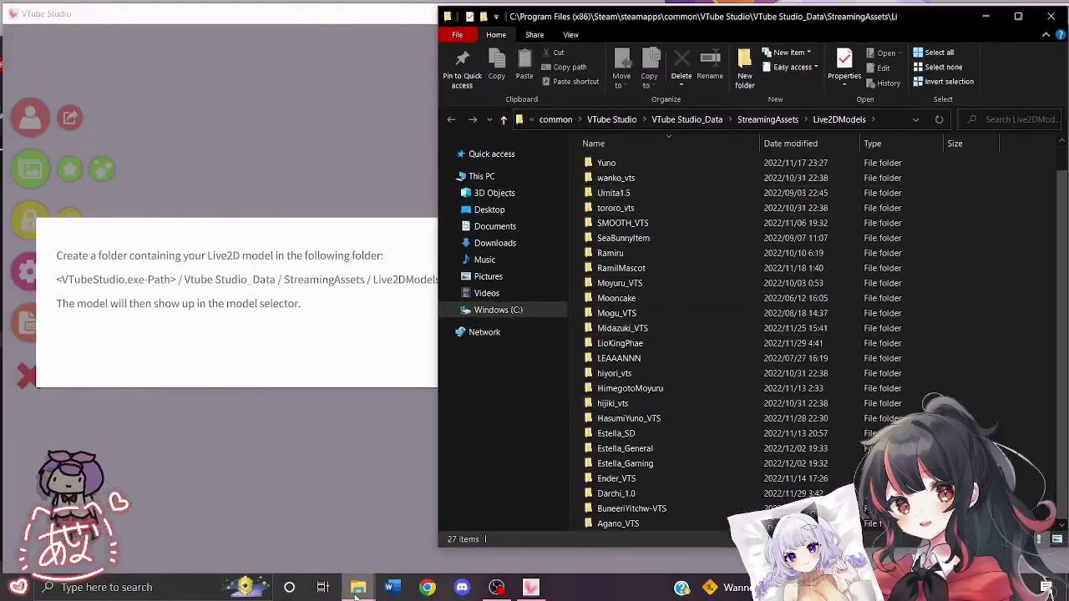
{"action": "left_click", "coordinate": [309, 522]}
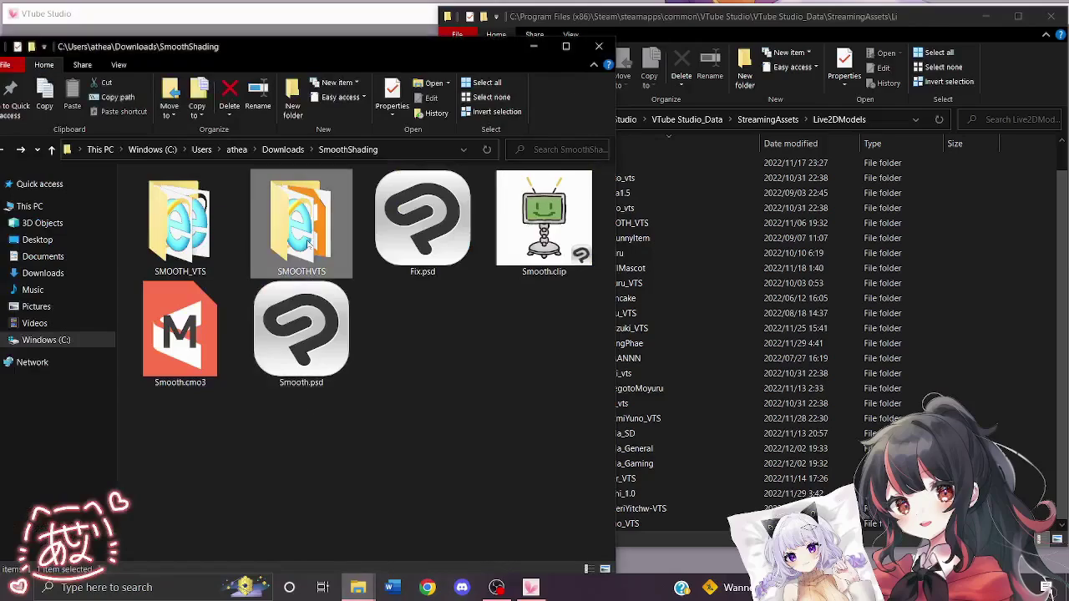
{"action": "left_click", "coordinate": [1027, 278]}
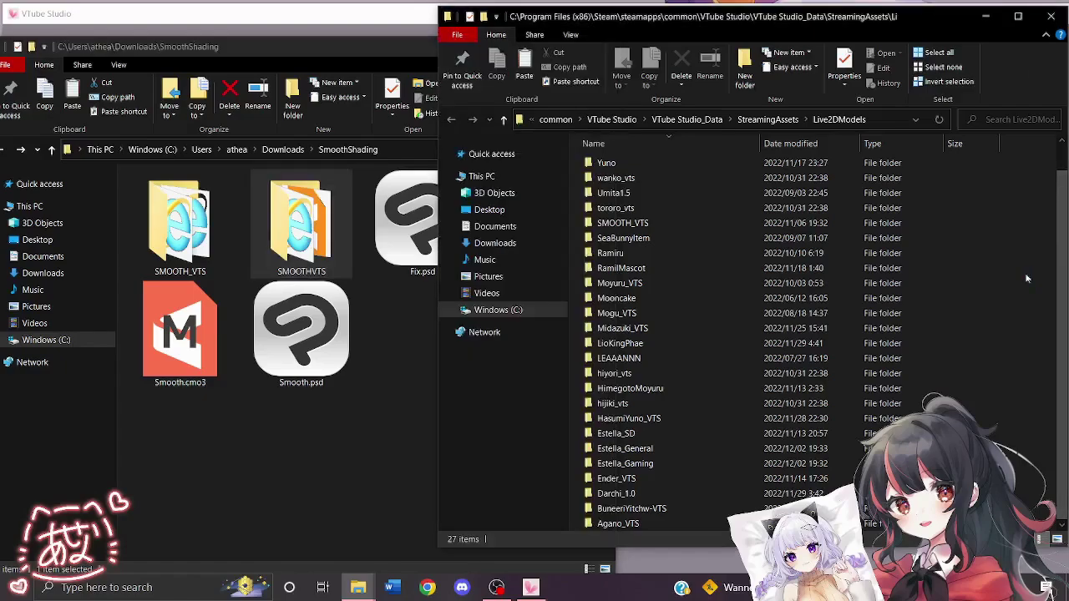
{"action": "key", "text": "ctrl+v"}
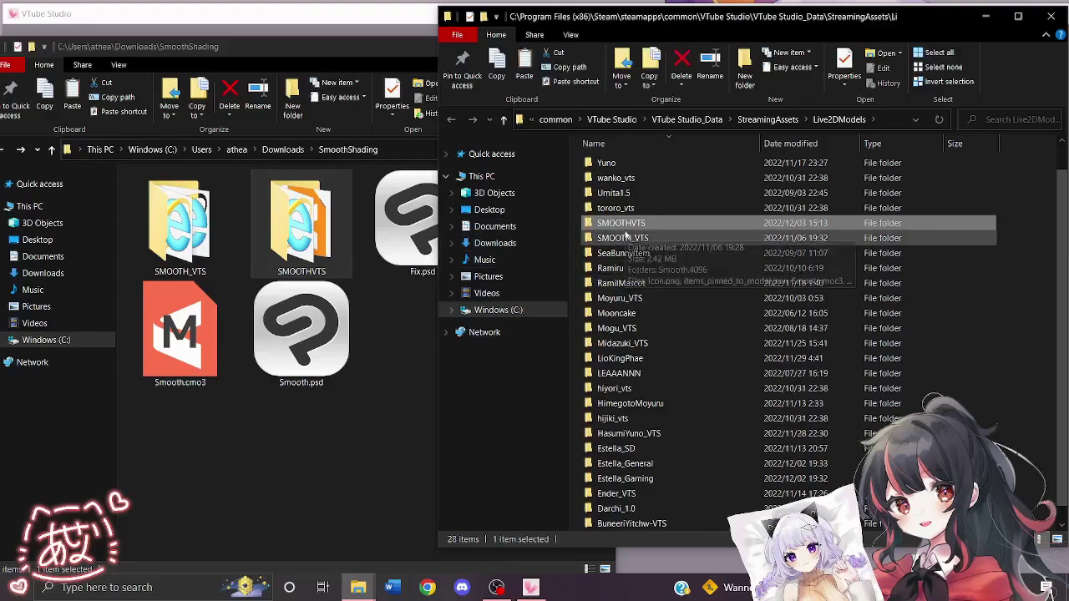
{"action": "key", "text": "alt+Tab"}
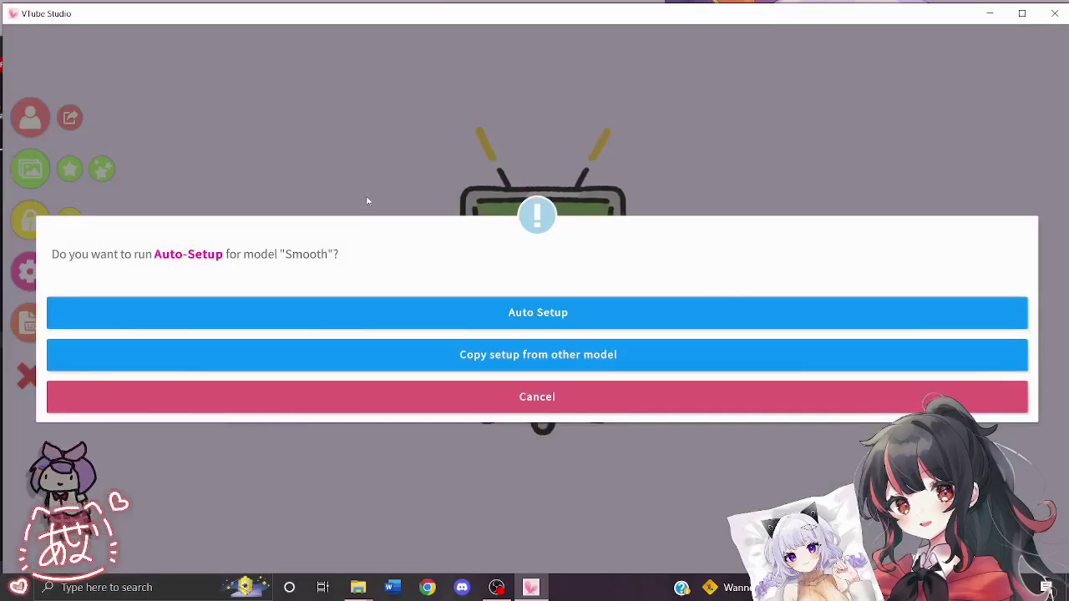
- Run Auto Setup on Smooth, accept the 11 new parameters, and scroll through its model settings
{"action": "left_click", "coordinate": [485, 312]}
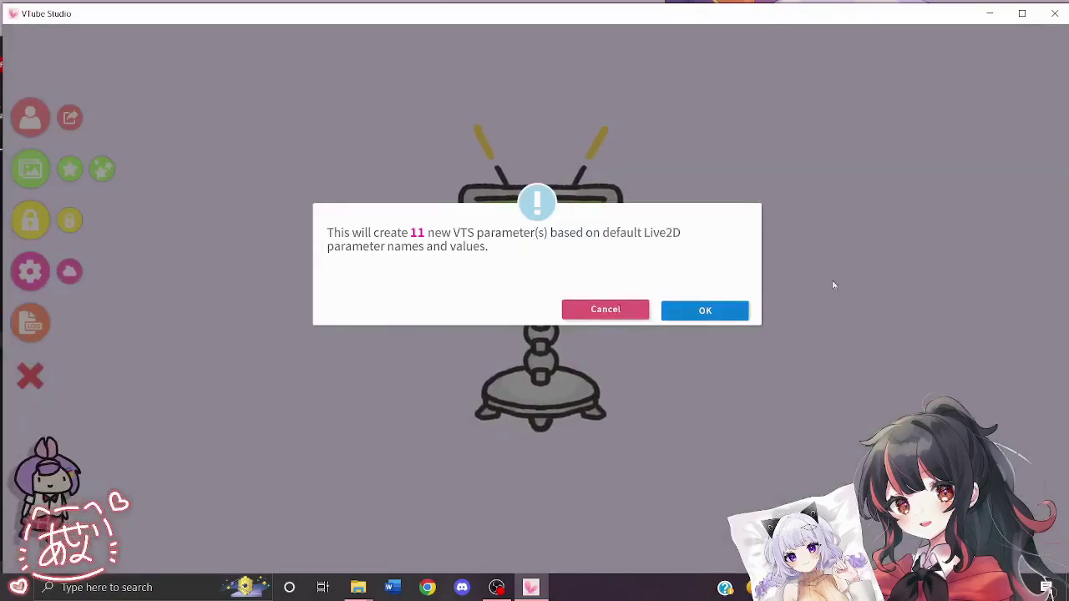
{"action": "key", "text": "Return"}
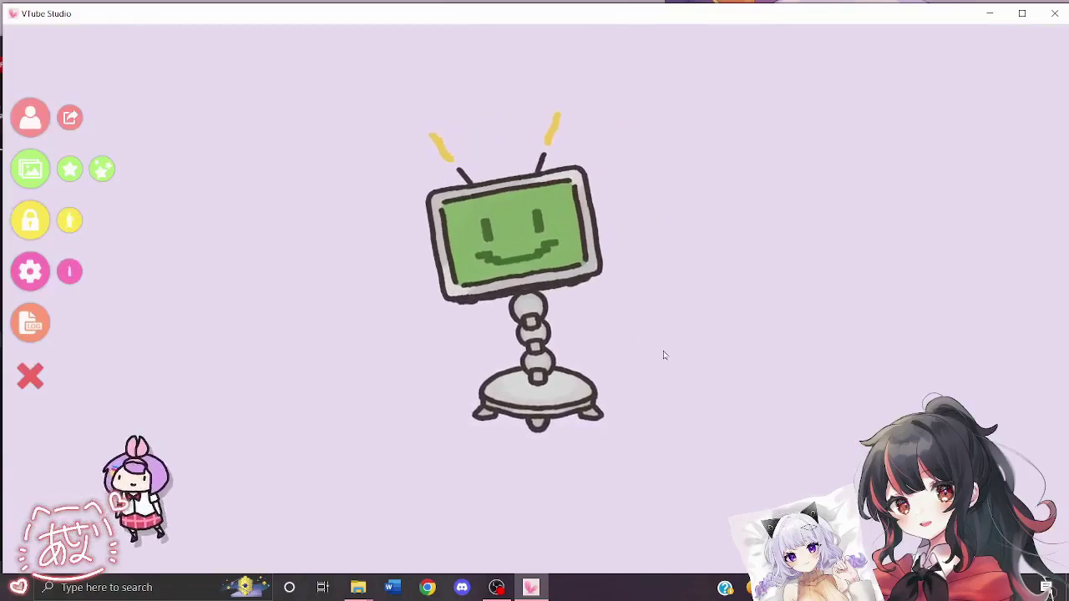
{"action": "left_click", "coordinate": [30, 271]}
{"action": "left_click", "coordinate": [93, 42]}
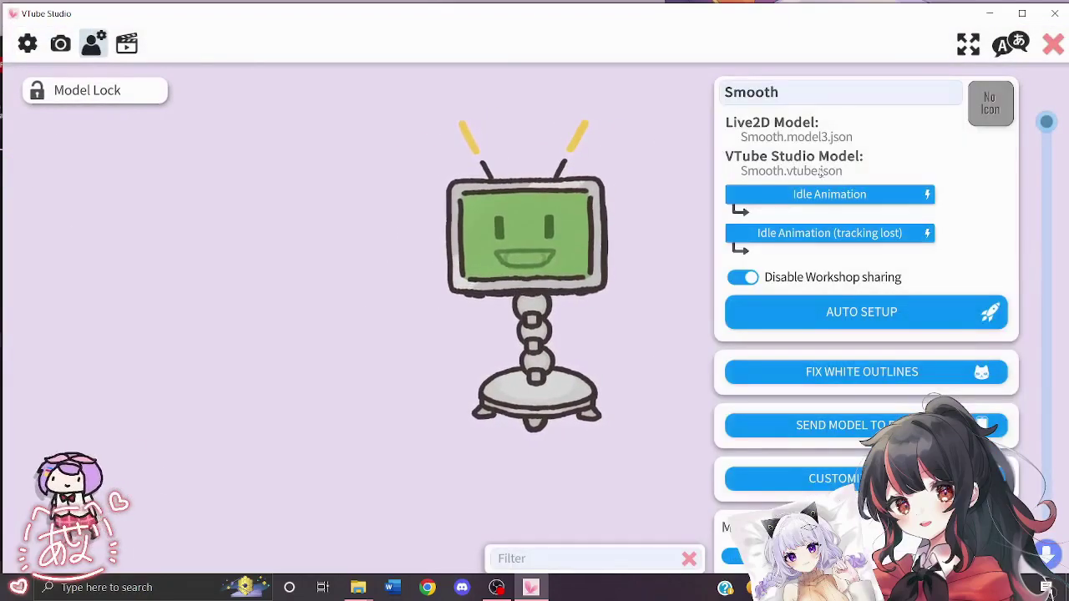
{"action": "scroll", "coordinate": [880, 256], "scroll_direction": "down", "scroll_amount": 10}
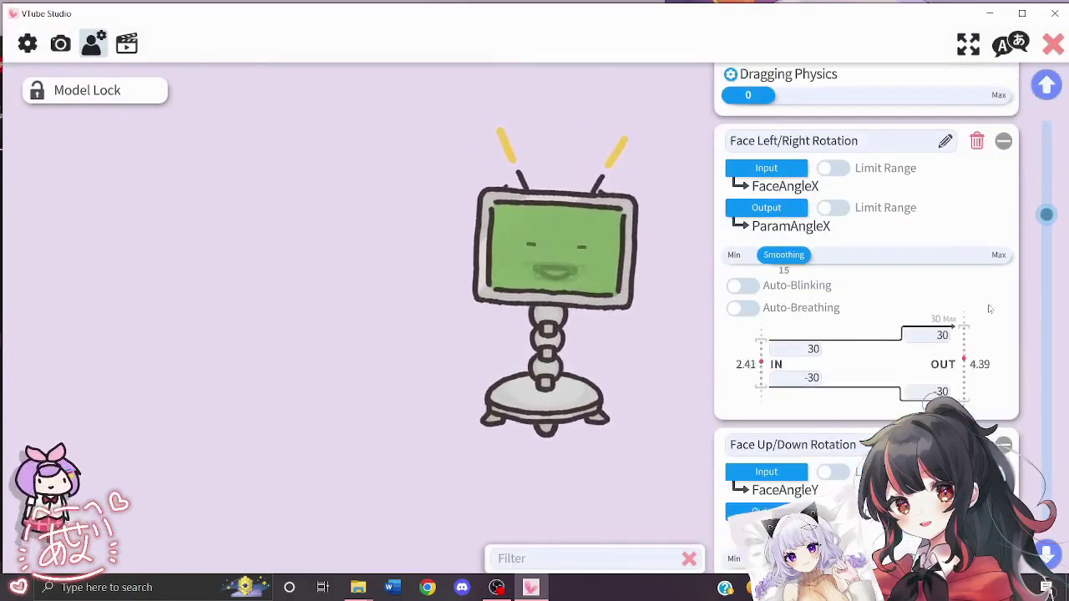
{"action": "scroll", "coordinate": [975, 322], "scroll_direction": "down", "scroll_amount": 6}
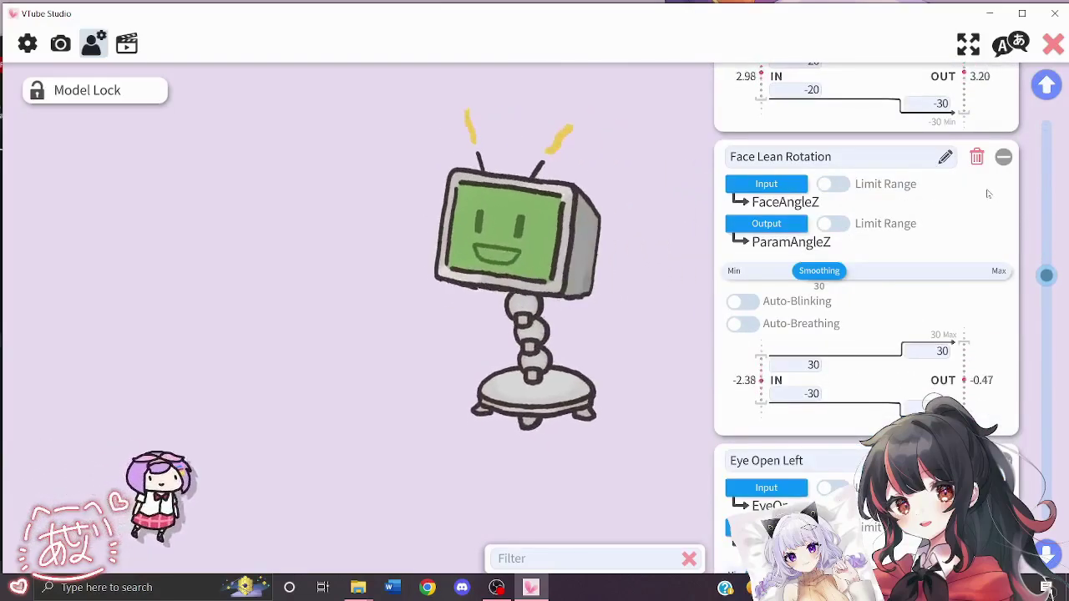
- Close VTube Studio, confirm SMOOTHVTS now holds Smooth.vtube.json, and return to Live2DModels
{"action": "left_click", "coordinate": [1052, 44]}
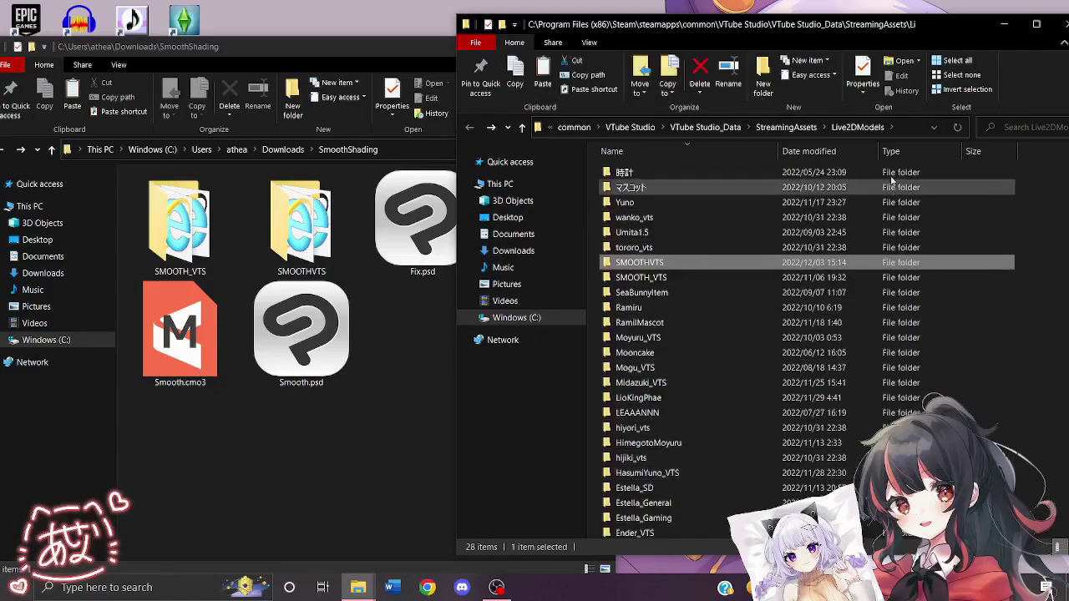
{"action": "double_click", "coordinate": [702, 267]}
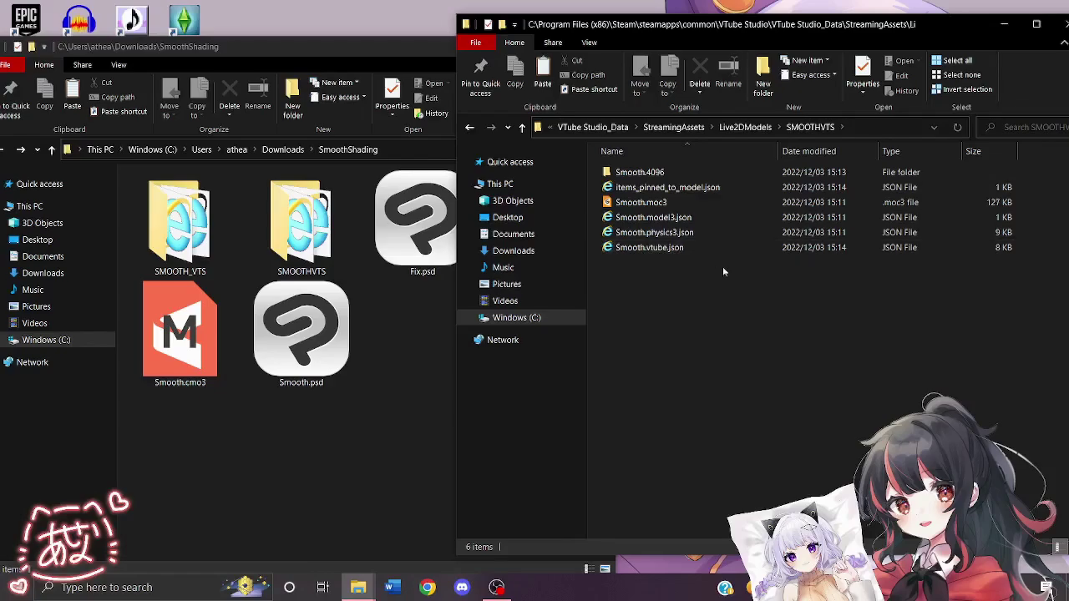
{"action": "left_click", "coordinate": [472, 127]}
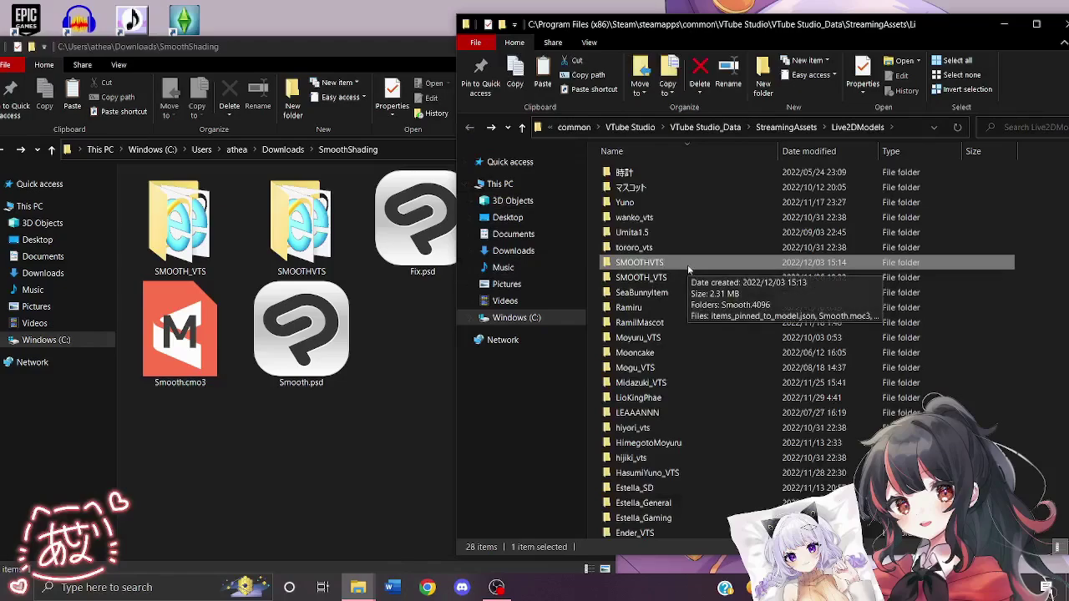
- Paste SMOOTHVTS into SmoothShading, replacing the destination files, and open it to verify the contents
{"action": "left_click", "coordinate": [437, 382]}
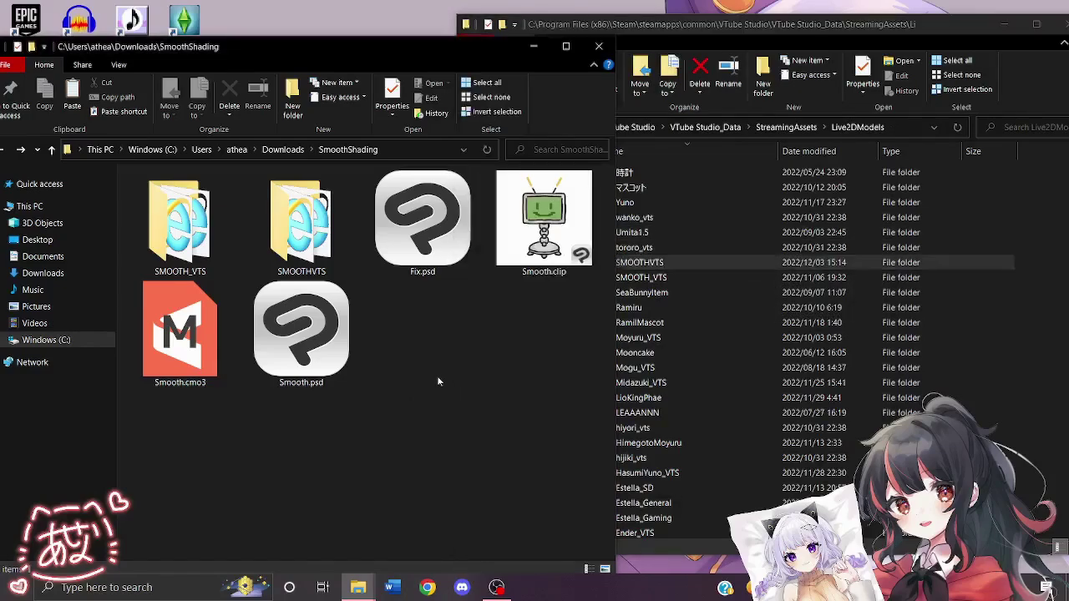
{"action": "key", "text": "ctrl+v"}
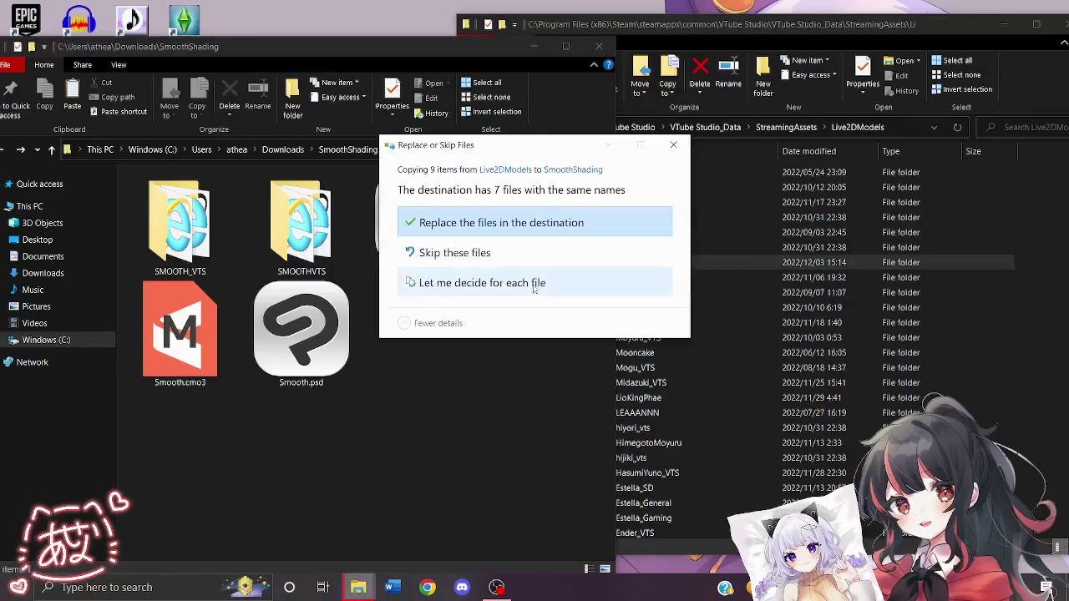
{"action": "left_click", "coordinate": [576, 236]}
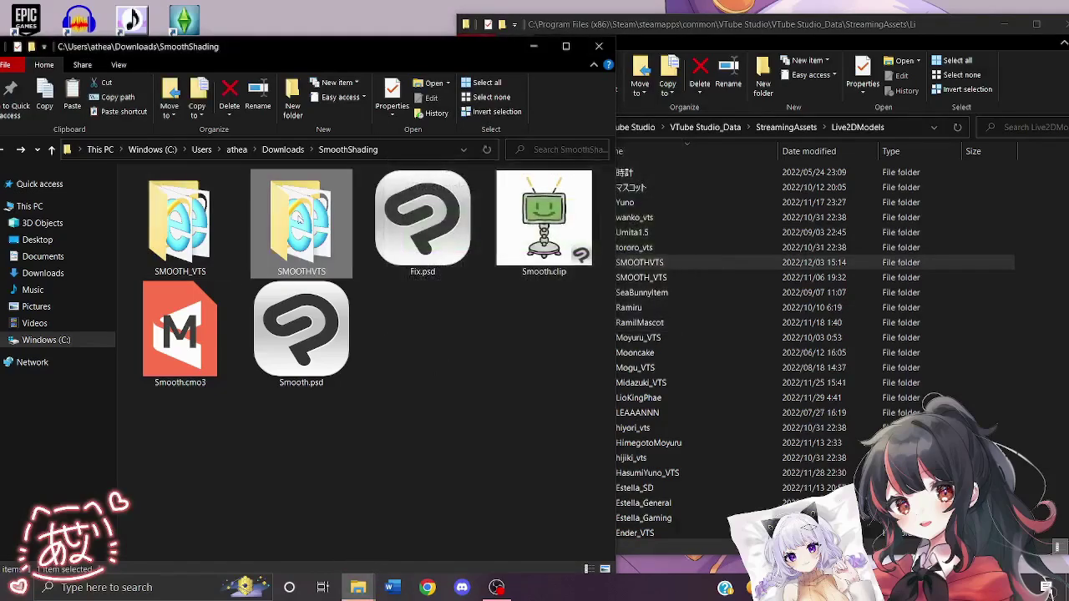
{"action": "key", "text": "Return"}
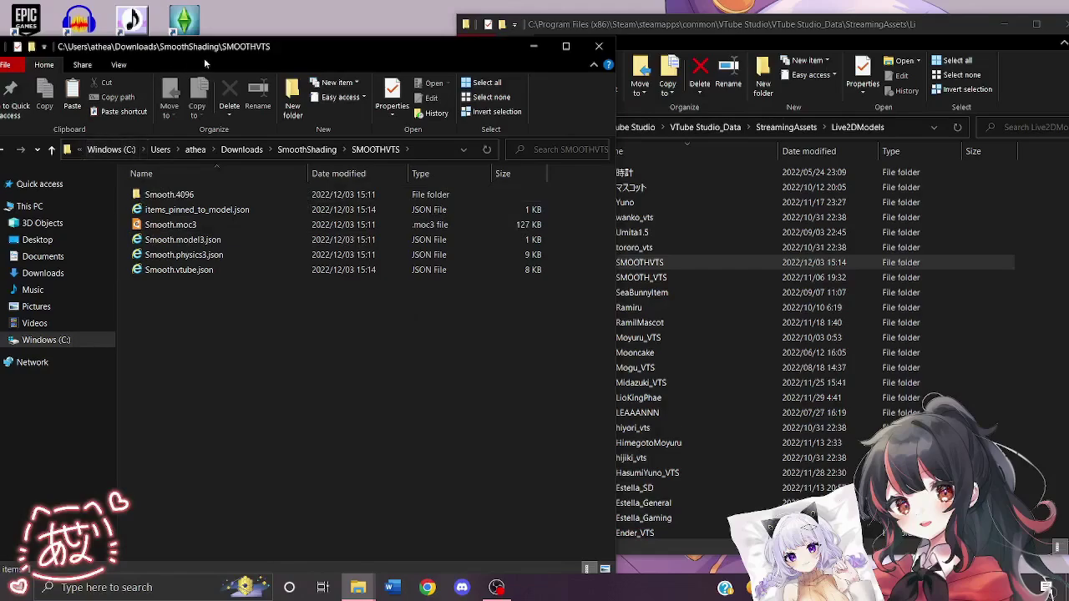
{"action": "left_click_drag", "start_coordinate": [276, 52], "coordinate": [298, 37]}
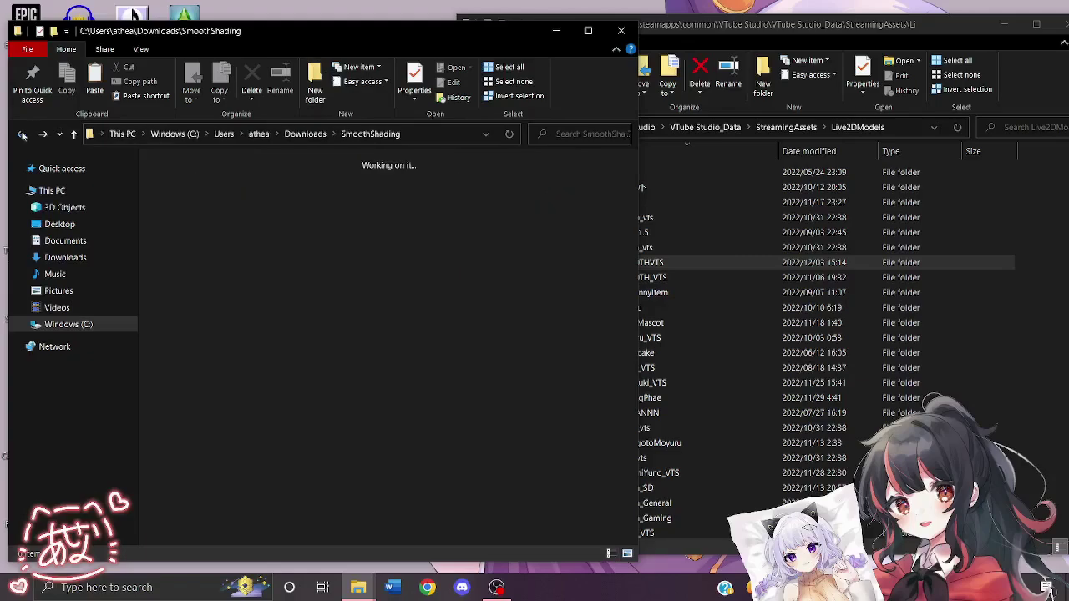
{"action": "left_click_drag", "start_coordinate": [324, 205], "coordinate": [478, 216]}
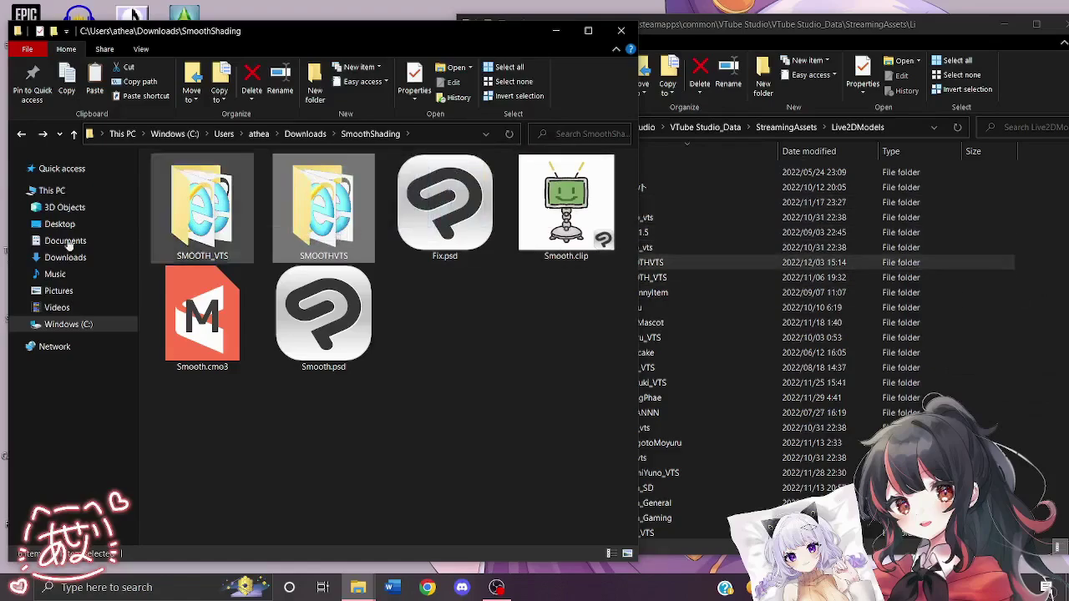